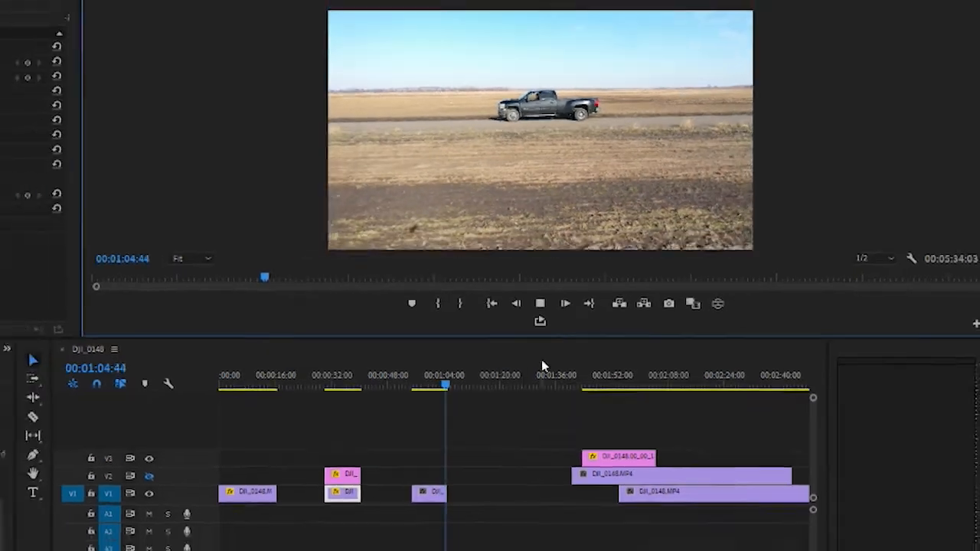
- Play the unedited truck clip starting at 00:00:54:57 from its first frame, and scrub back through it
click(540, 303)
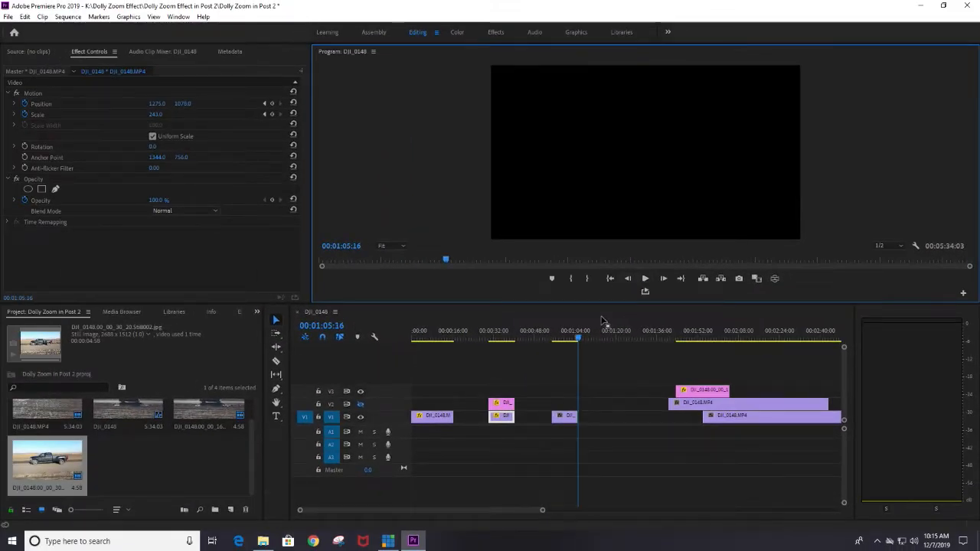
key(Up)
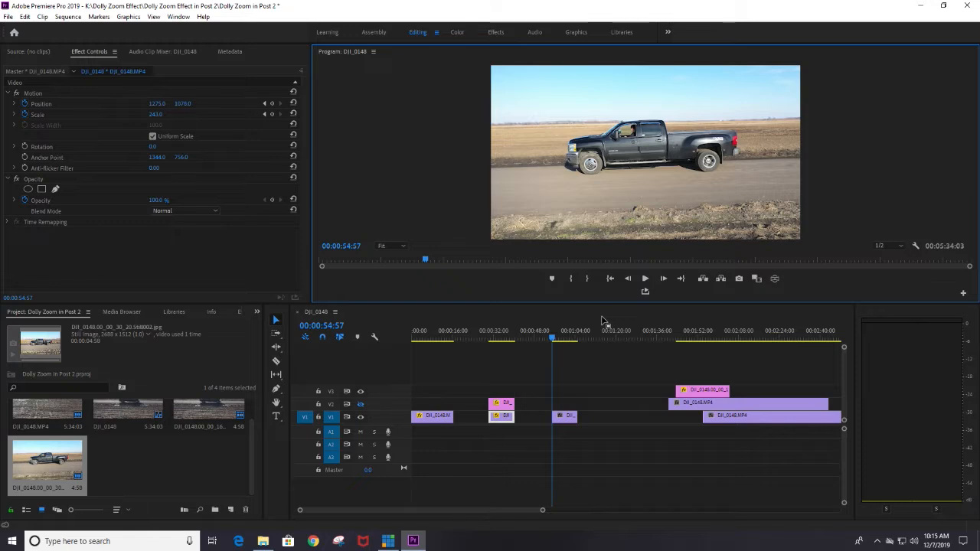
click(645, 279)
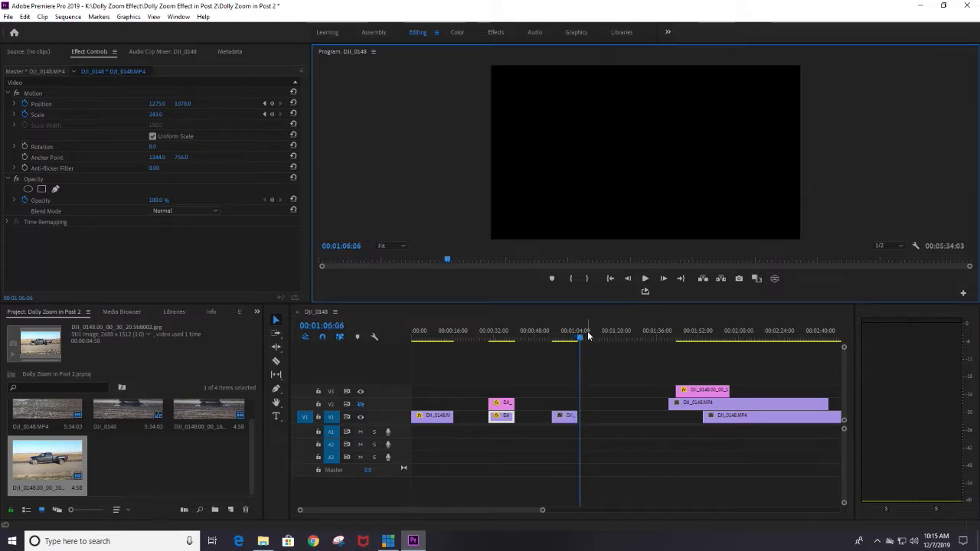
drag(586, 339, 554, 322)
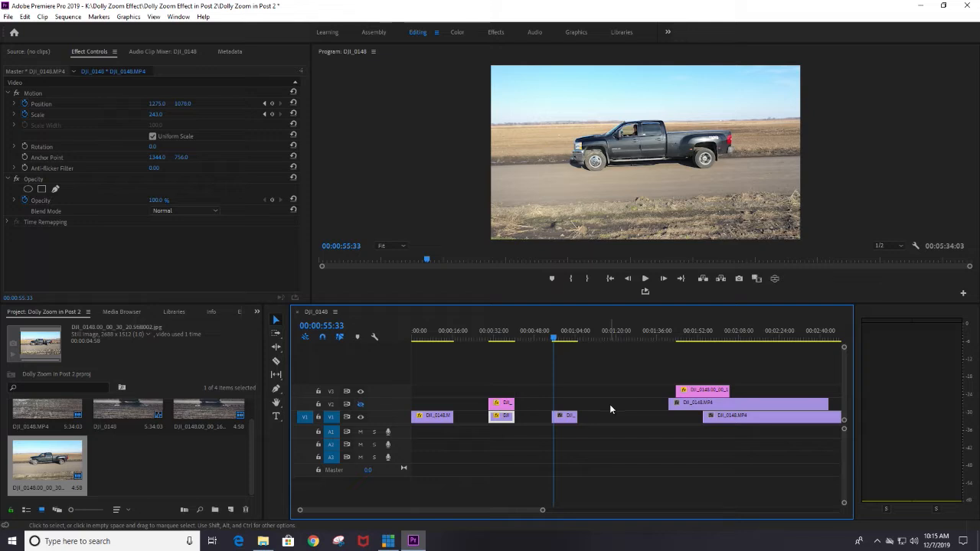
- Move the still image off the clip at 00:00:30:20, preview it alone, and return it above that clip
drag(557, 340, 496, 337)
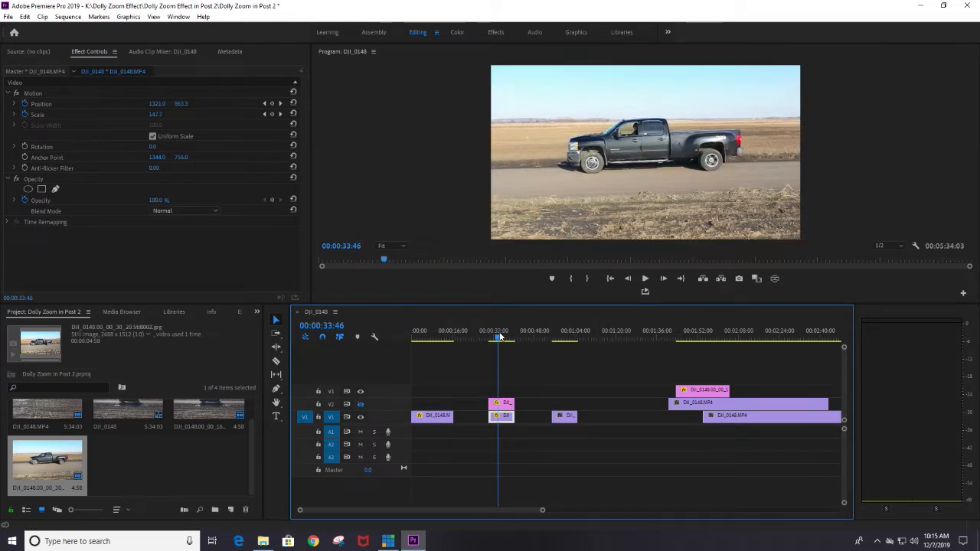
key(Up)
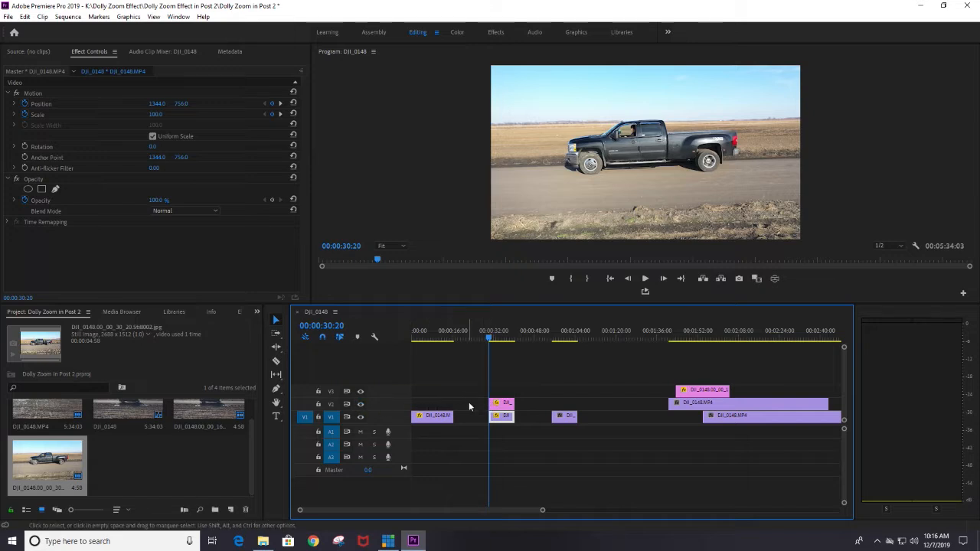
click(494, 405)
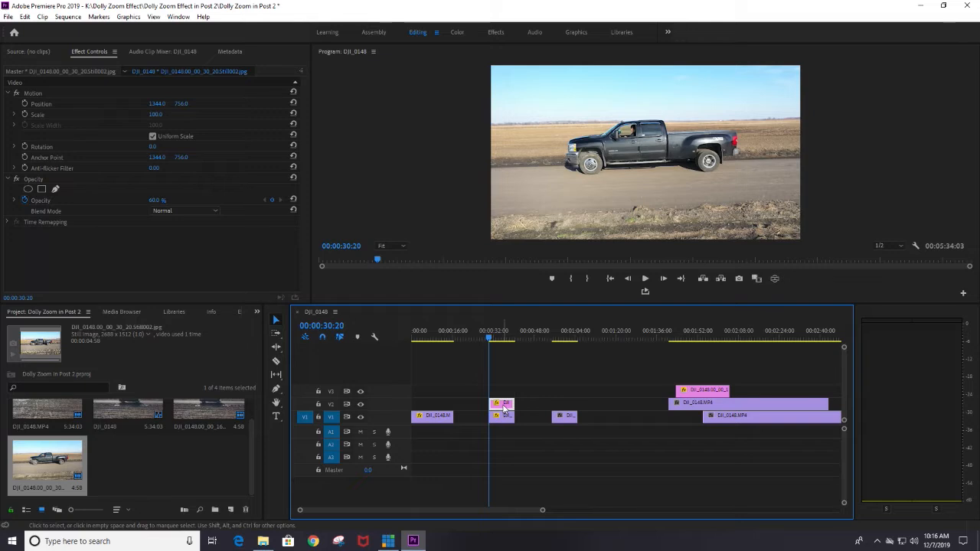
drag(504, 409, 476, 409)
mouse_move(489, 340)
mouse_down()
mouse_move(459, 337)
mouse_move(488, 335)
mouse_up()
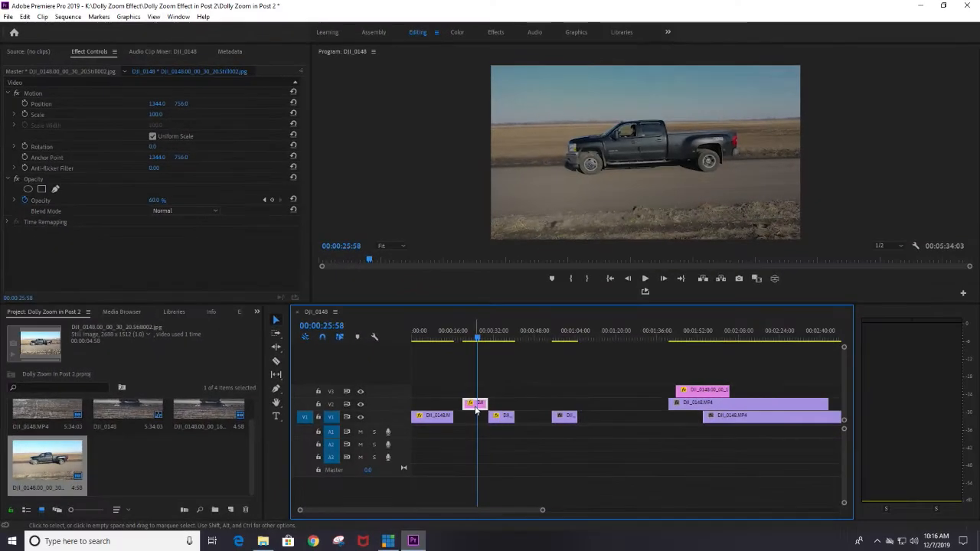
drag(476, 406, 517, 405)
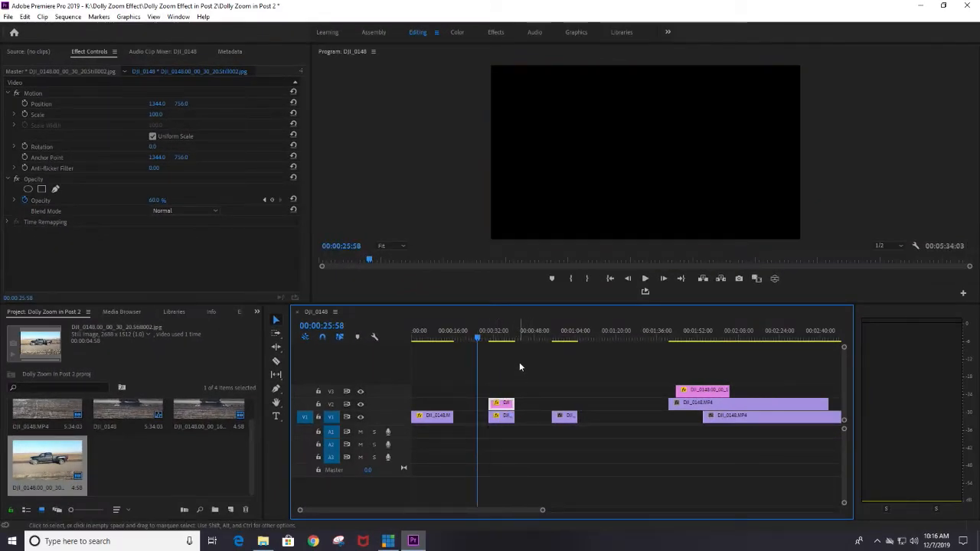
key(Down)
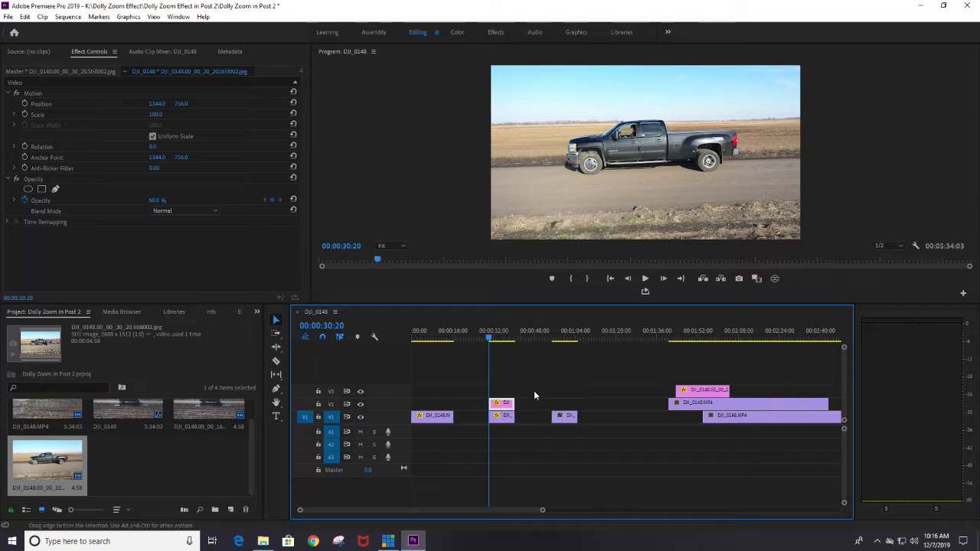
- Play the keyframed clip from 00:00:30:20 and the unedited clip from 00:00:54:57 to compare their motion
click(502, 419)
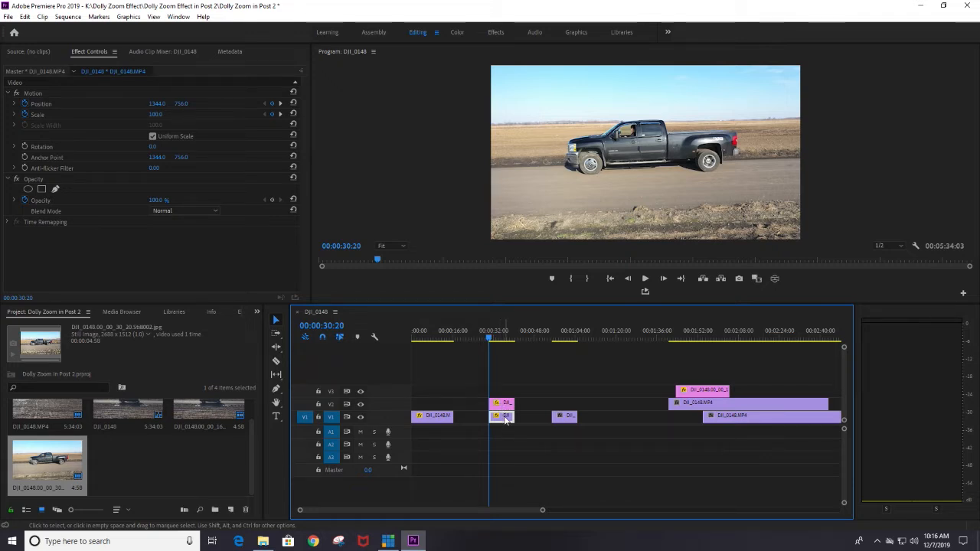
click(645, 279)
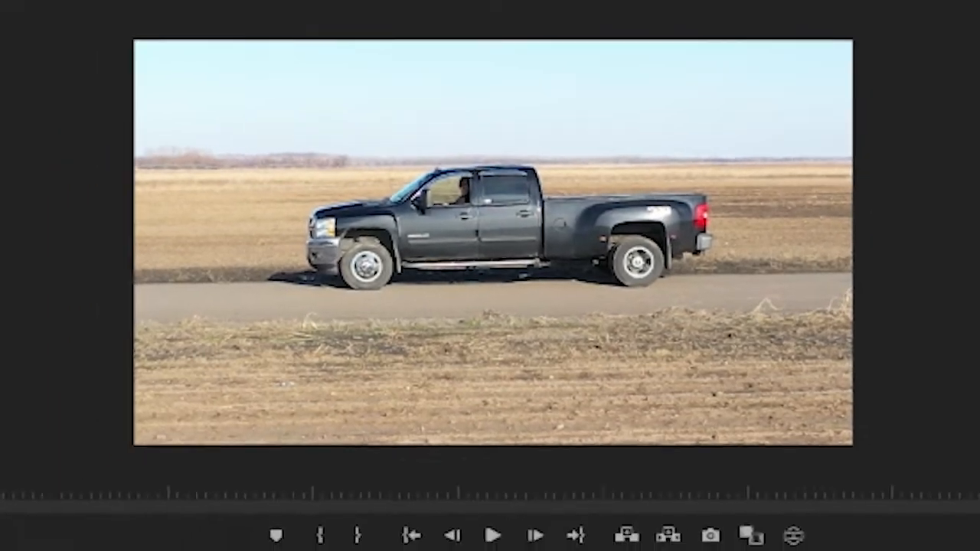
key(Down)
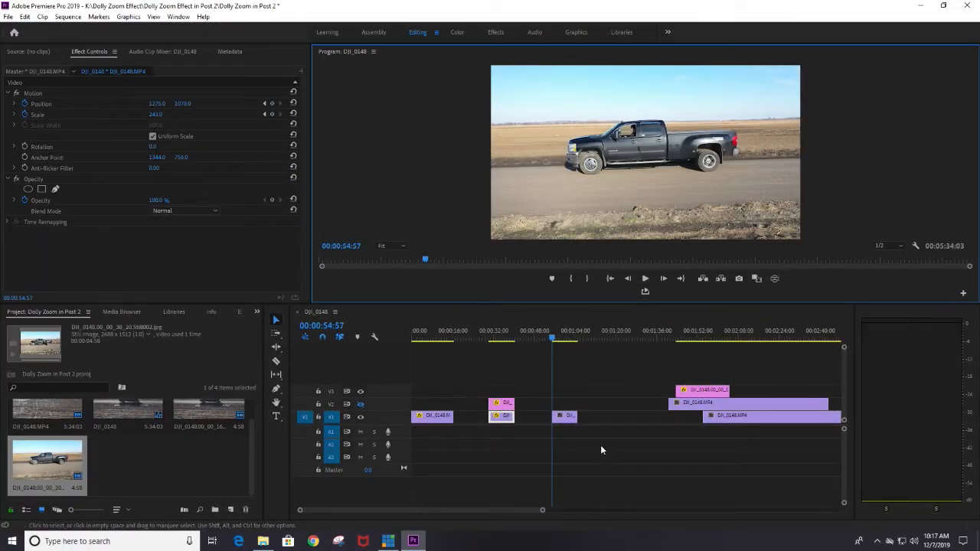
click(646, 280)
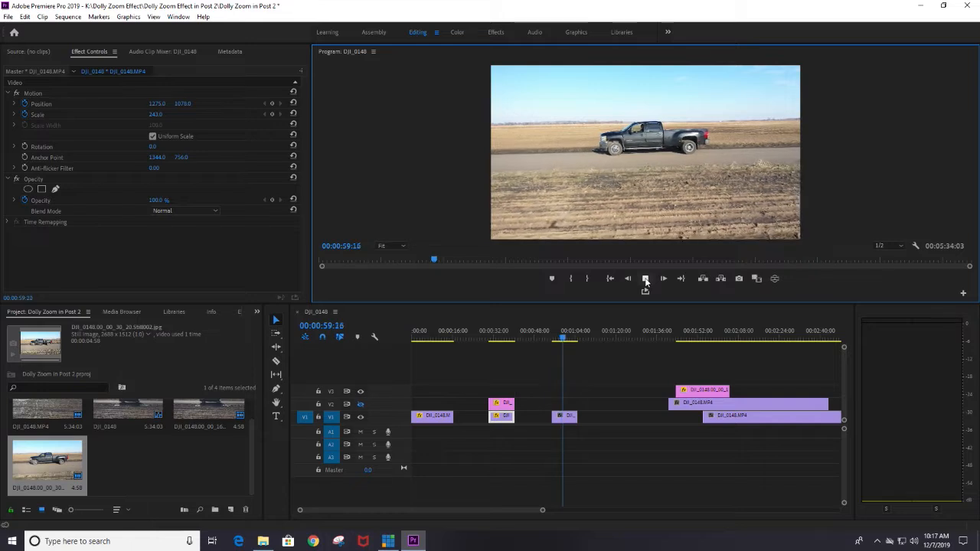
click(646, 281)
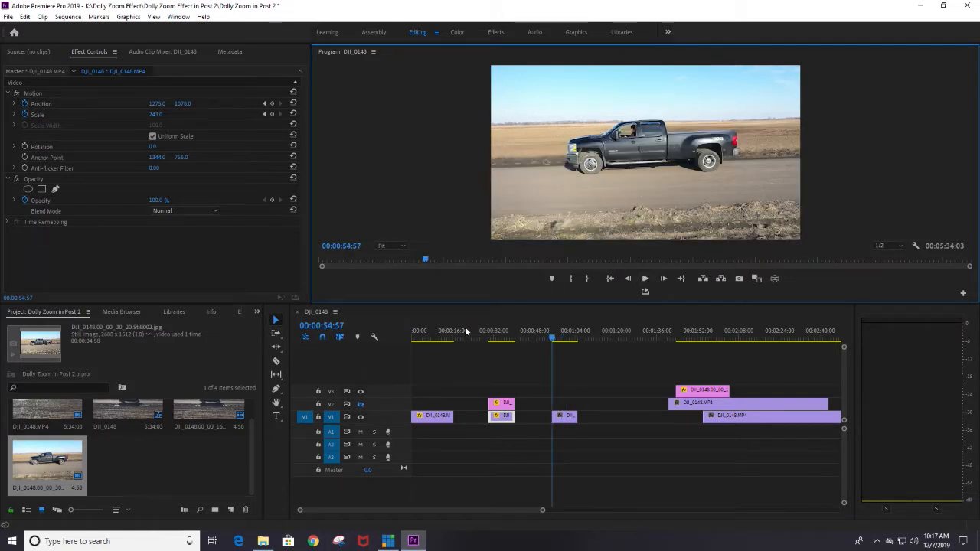
- Move the still image along track V2 until it sits directly above the V1 clip starting at 00:00:54:57
click(503, 406)
drag(503, 409, 576, 410)
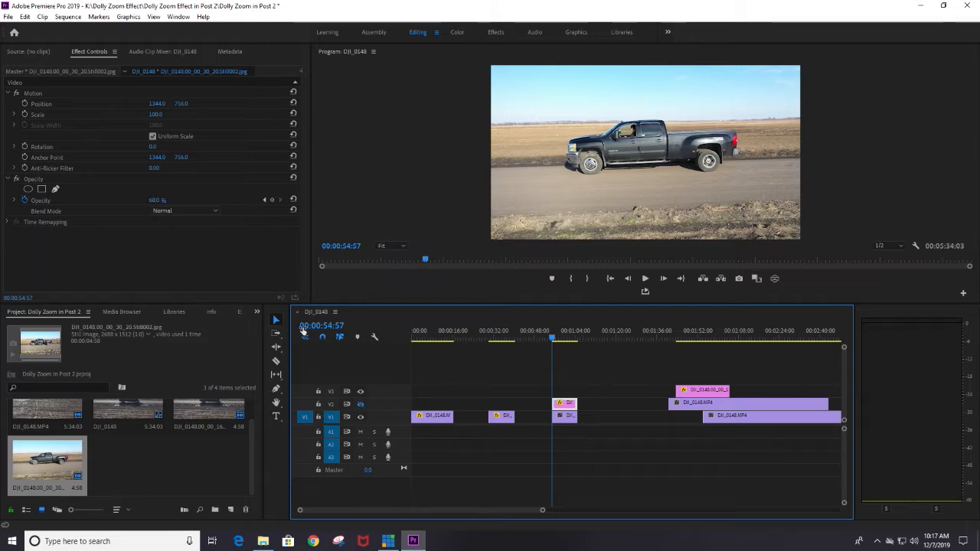
click(362, 403)
- Enable Position and Scale keyframing on the V1 clip's first frame at 00:00:54:57
click(566, 416)
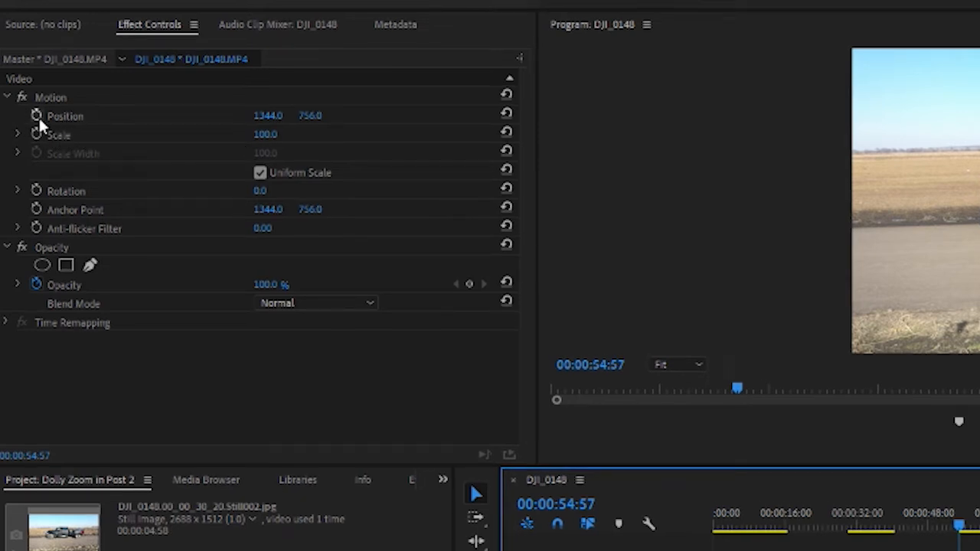
click(36, 115)
click(36, 134)
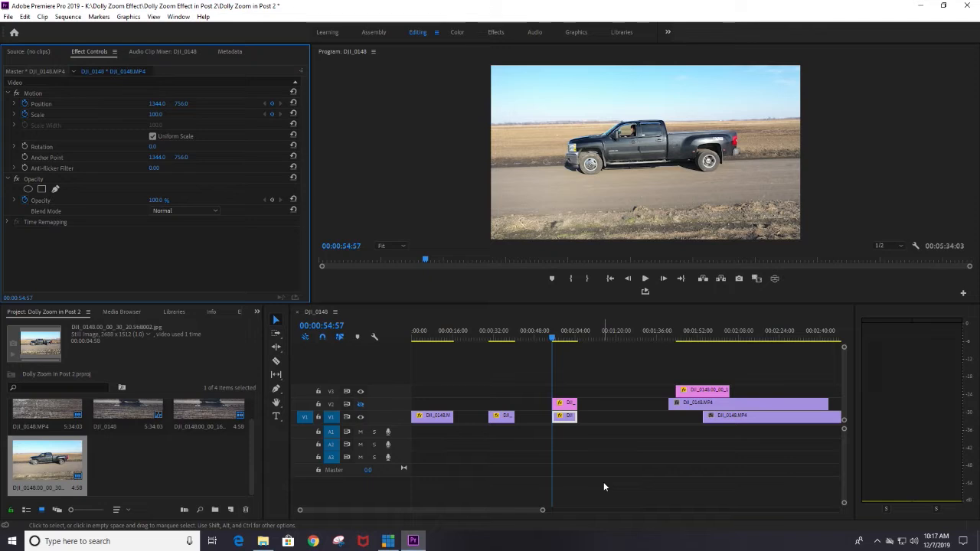
- Add Position and Scale keyframes on the clip's last frame at 00:01:05:15, and step between the start and end keyframes
key(Down)
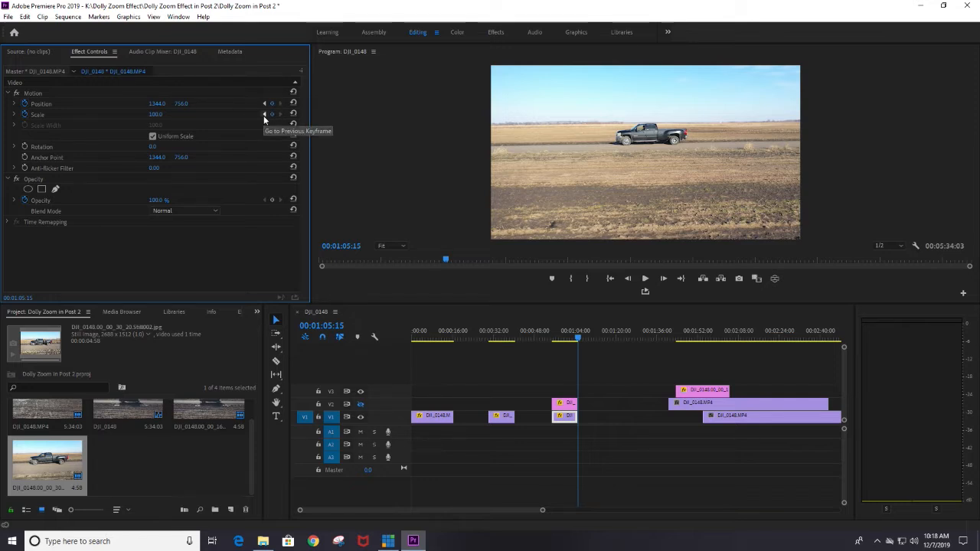
click(264, 115)
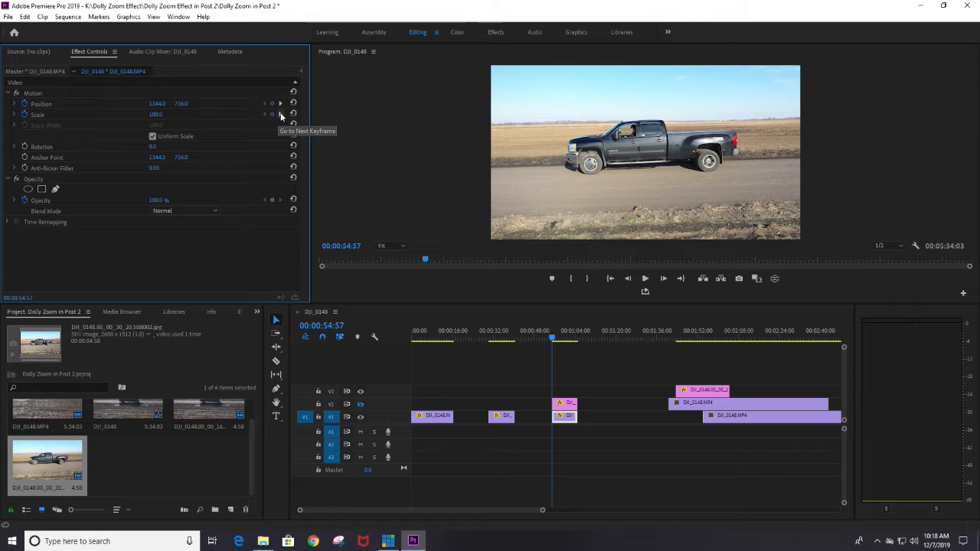
click(281, 115)
click(265, 115)
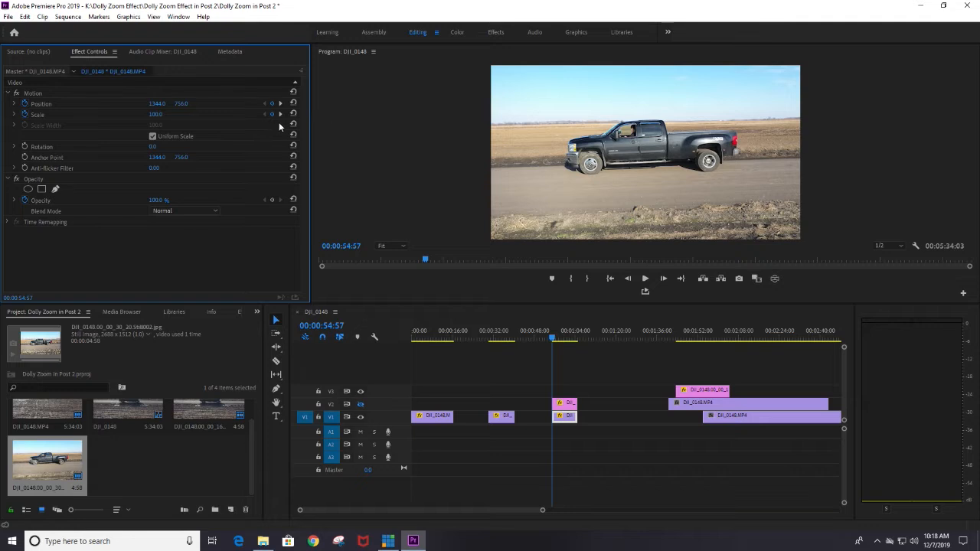
click(281, 114)
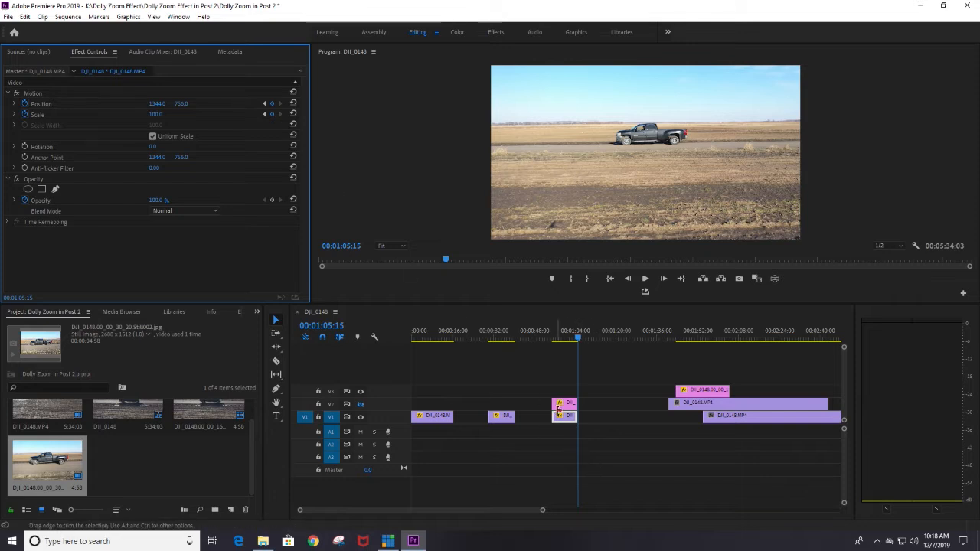
- Show the V2 still overlay and set the V1 clip's end Scale keyframe to 241 to match the truck's size
click(361, 404)
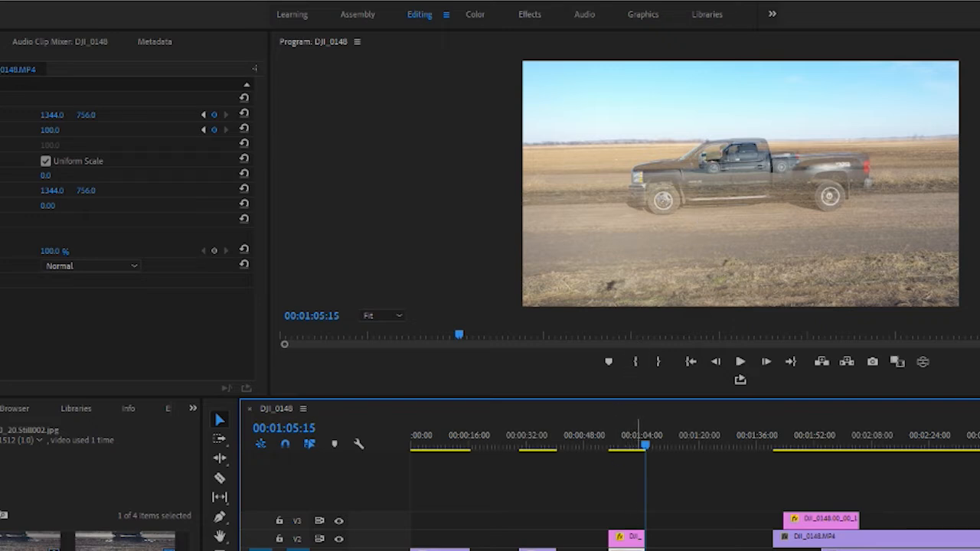
click(50, 130)
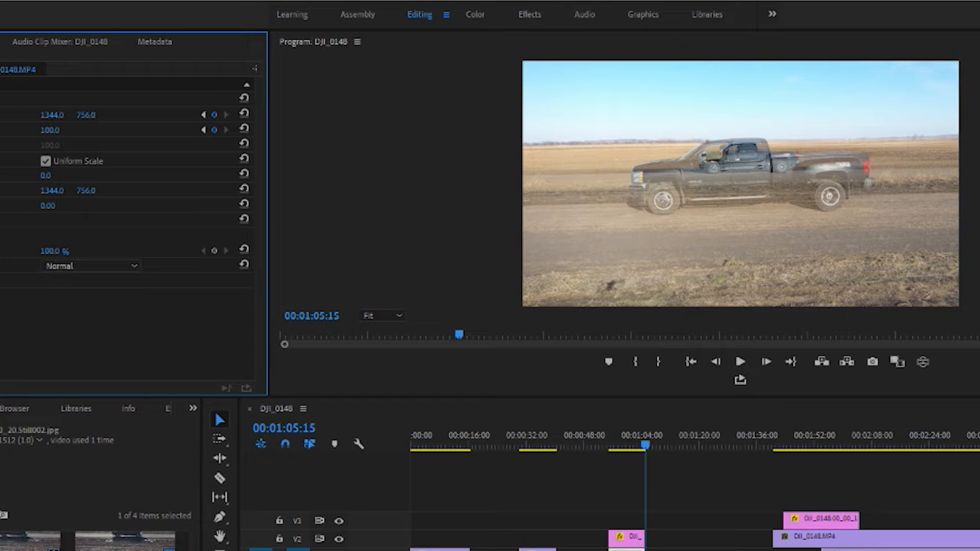
click(60, 132)
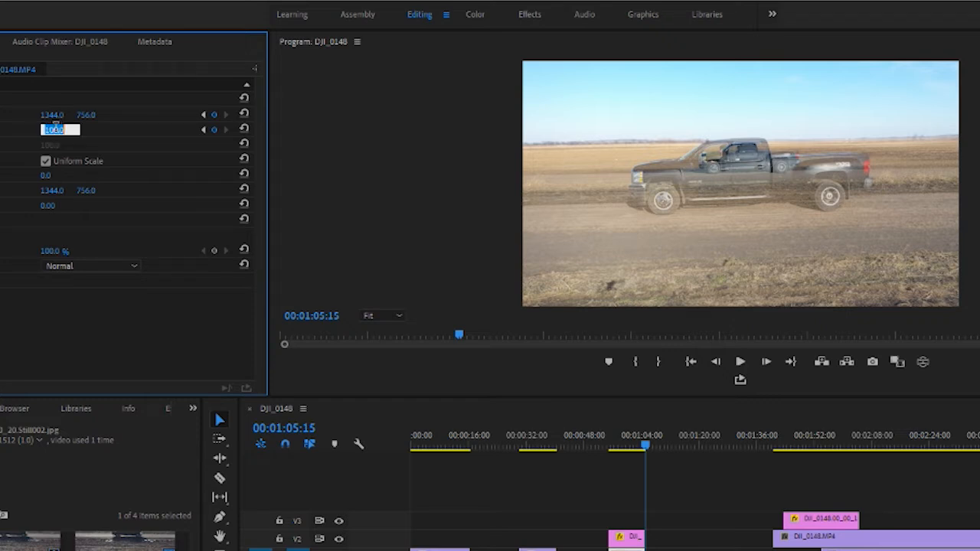
click(109, 133)
click(54, 131)
text(200)
key(Return)
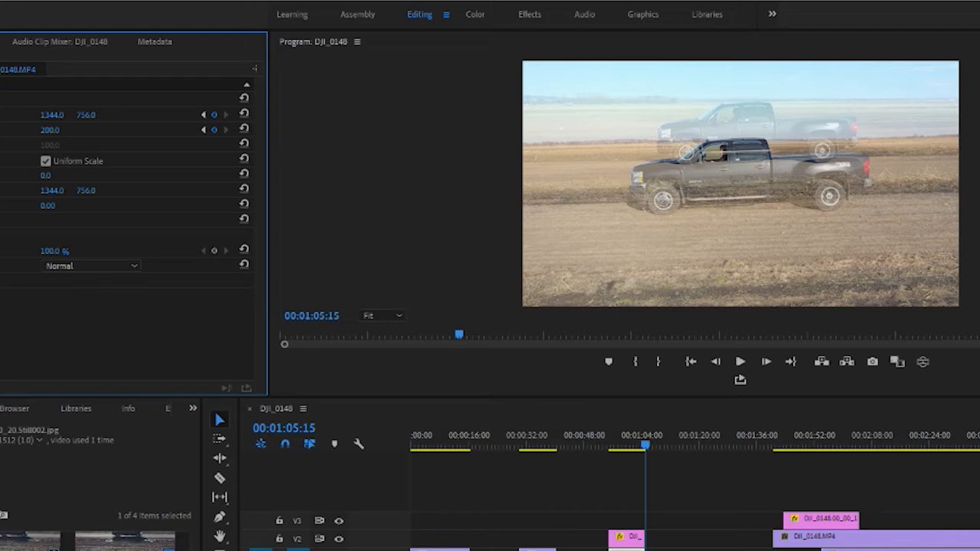
drag(49, 131, 71, 130)
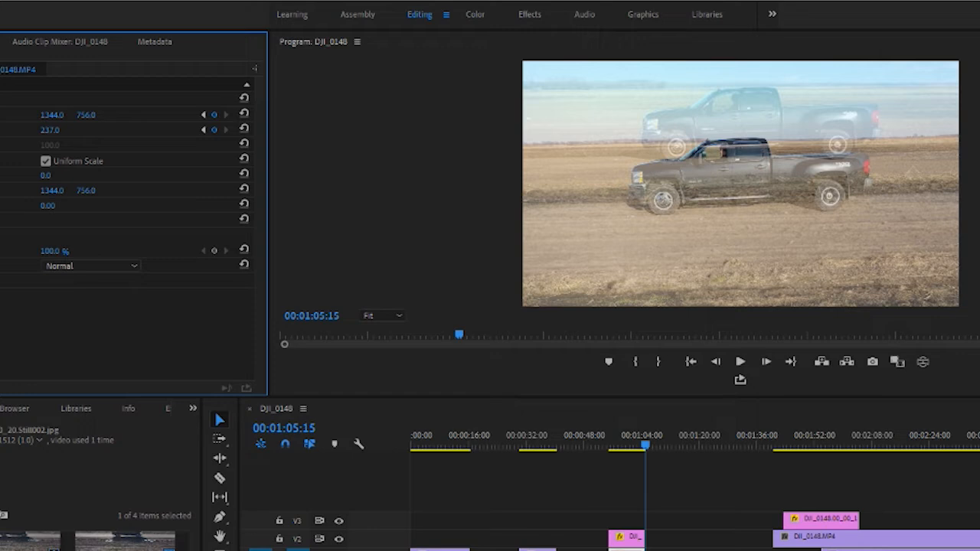
drag(71, 130, 73, 130)
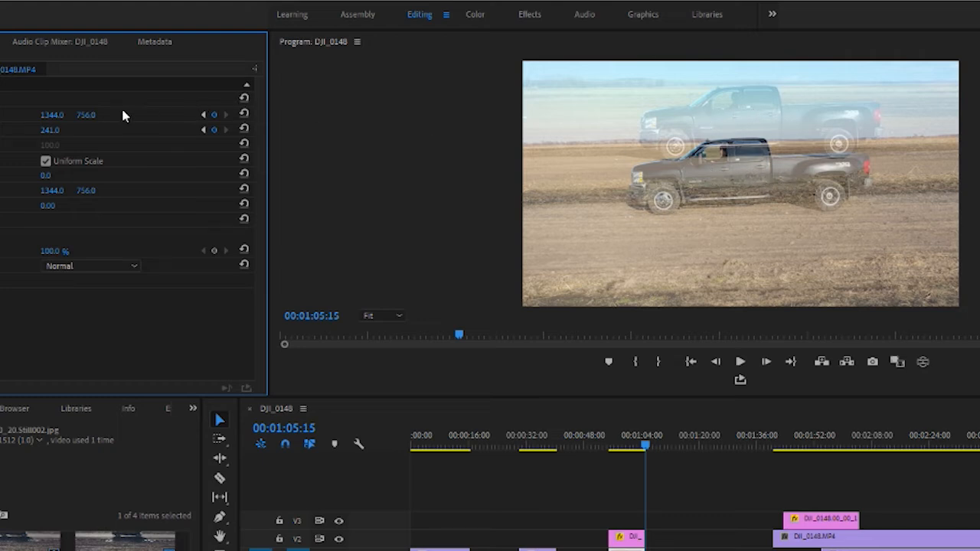
- Set the clip's end Position keyframe to 1274, 1076 to align the truck with the still, and hide track V2
drag(86, 115, 331, 115)
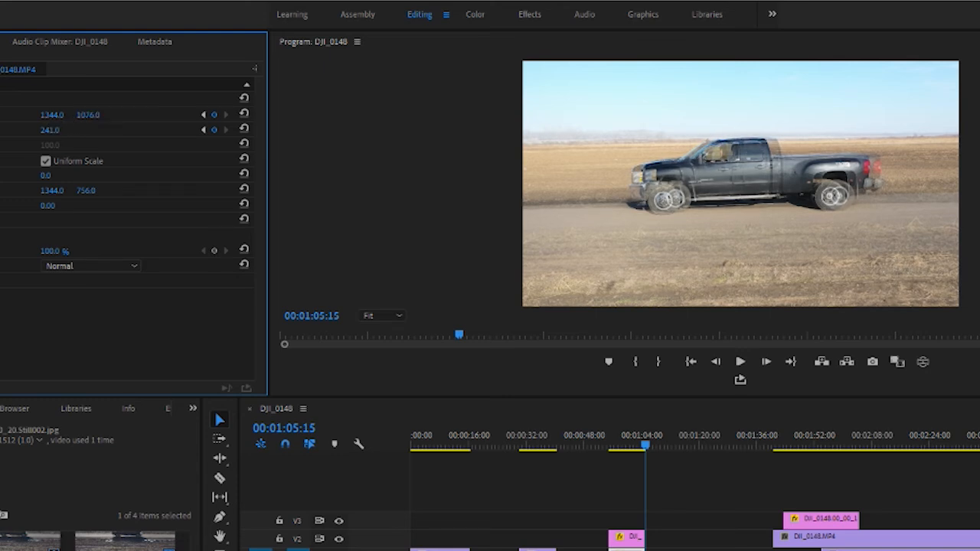
drag(52, 115, 3, 115)
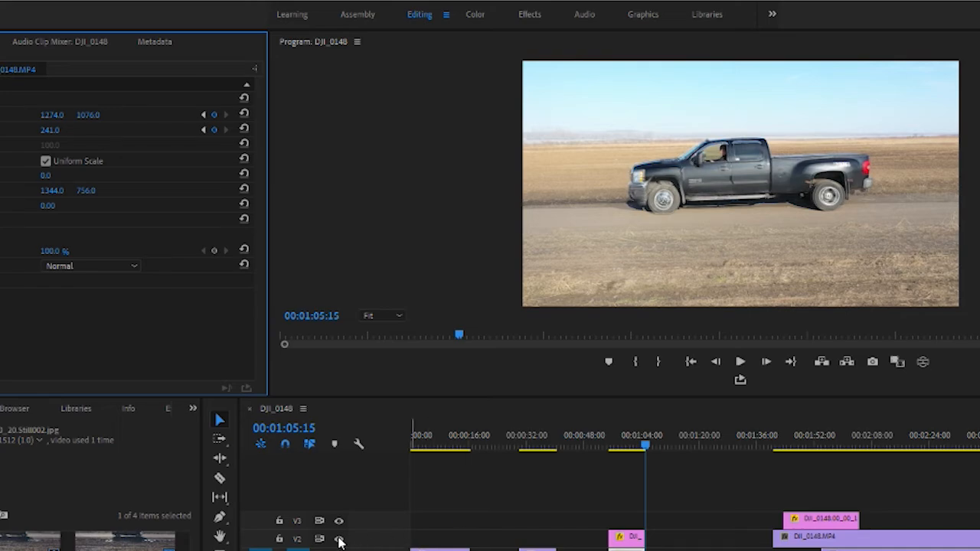
click(339, 541)
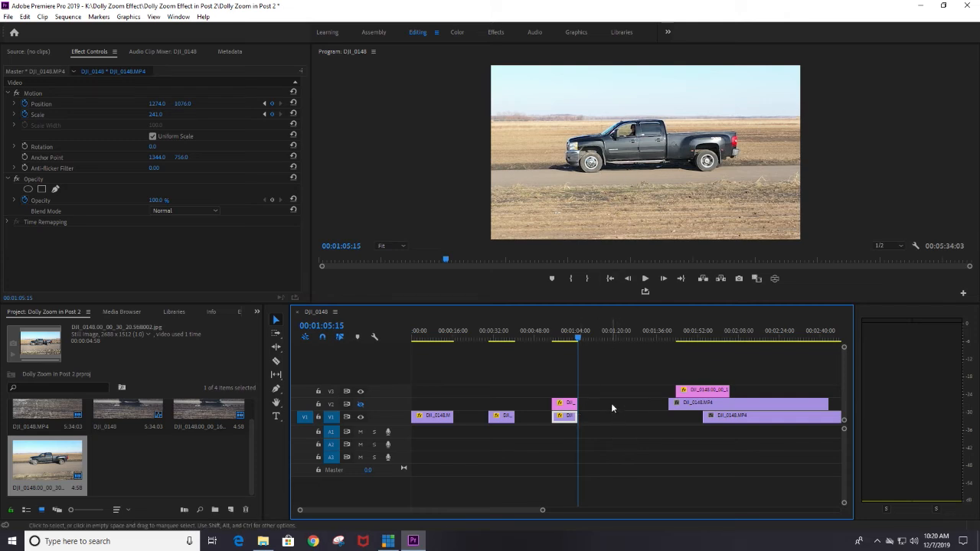
- Return to the keyframed clip's start and preview the dolly zoom by scrubbing and playing it
key(Up)
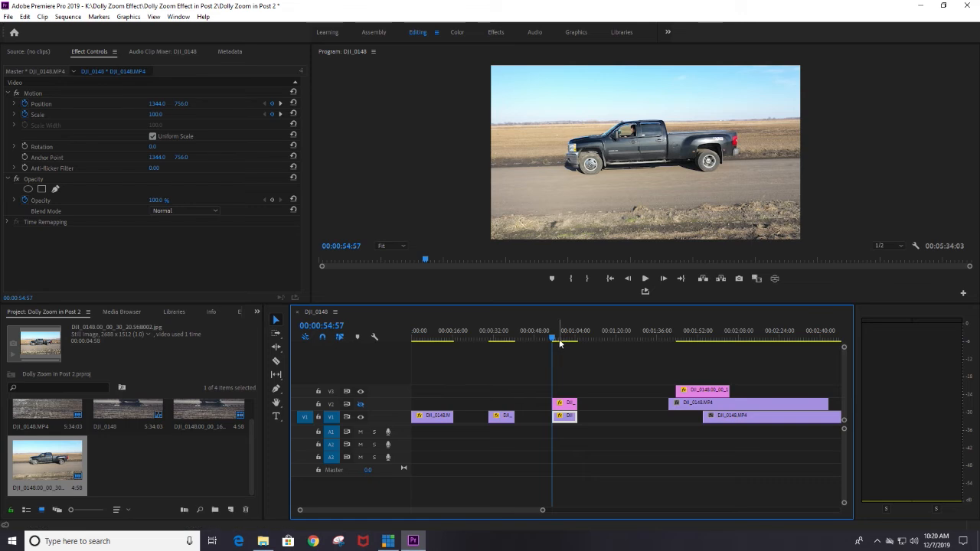
drag(554, 342, 566, 308)
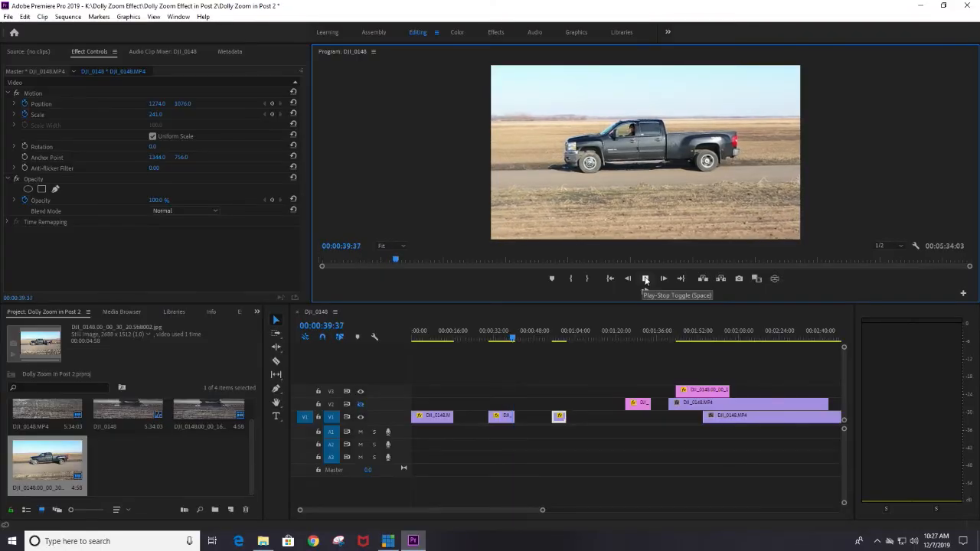
click(646, 280)
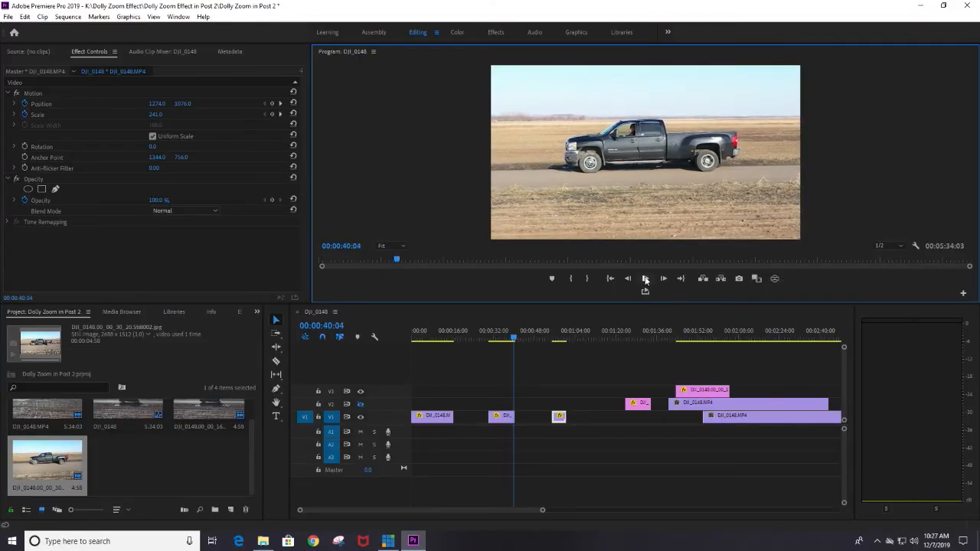
- Switch to the vMix Pro window
mouse_move(391, 542)
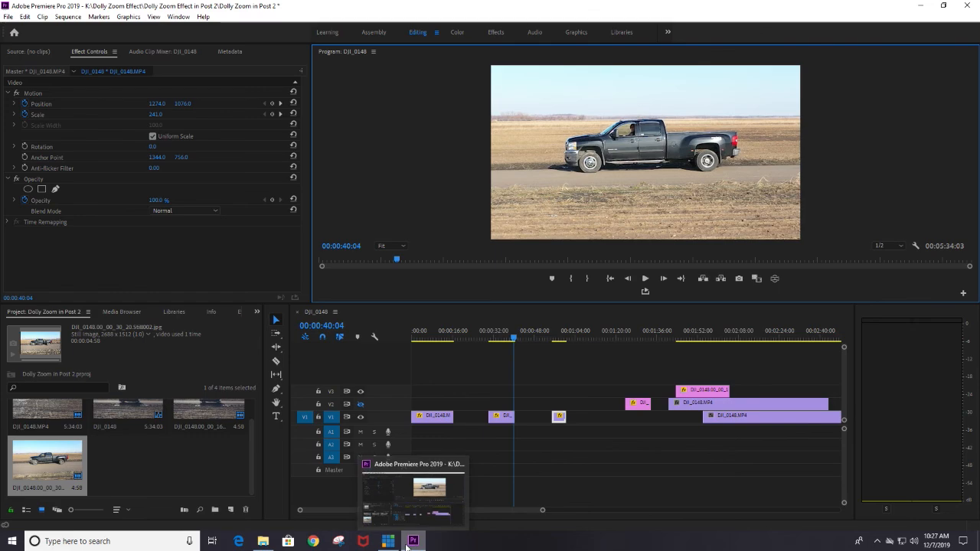
click(390, 542)
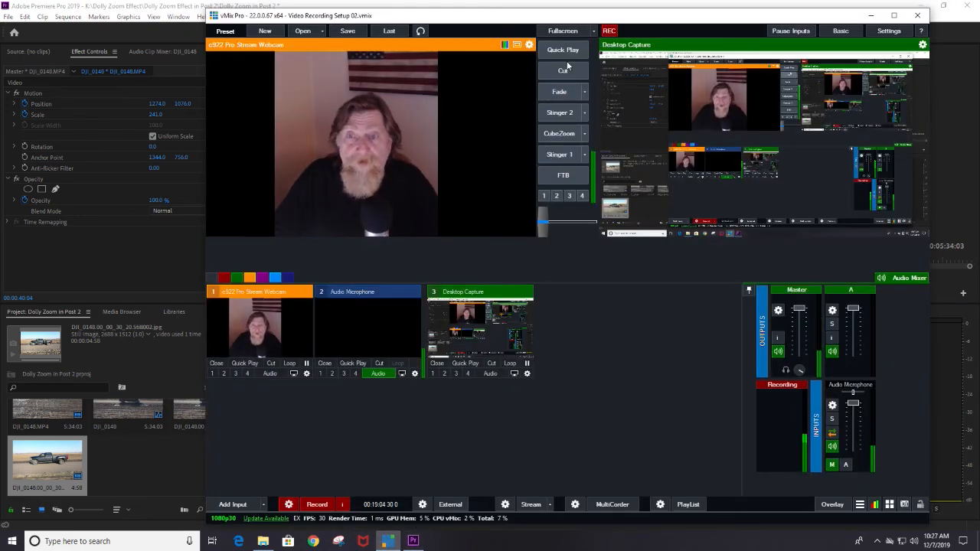